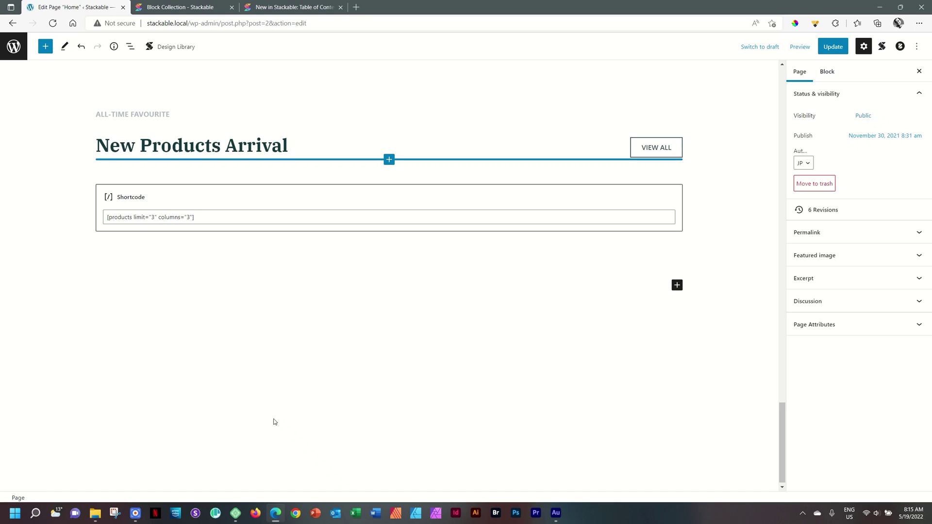
Step: On the Stackable Block Collection page, scroll down to the Hero entry under Section Blocks
click(202, 8)
scroll(233, 179, down, 10)
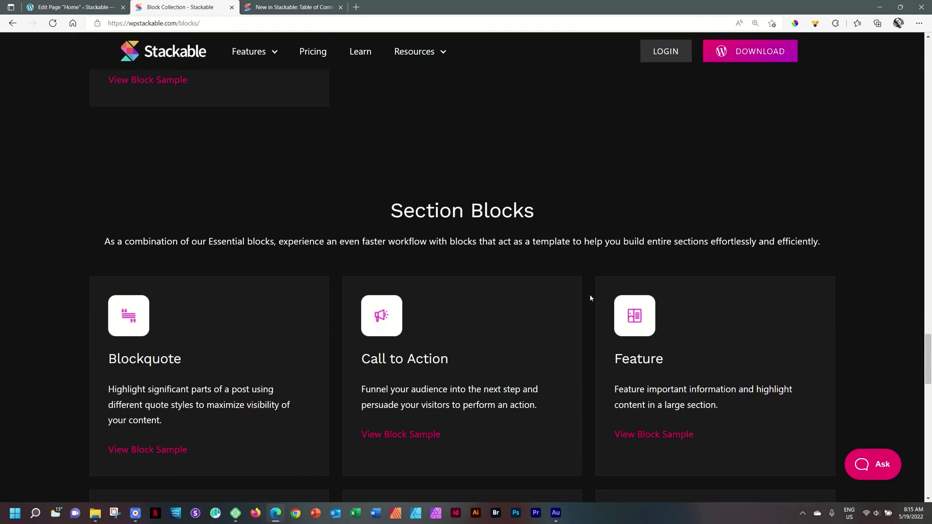
scroll(821, 289, down, 2)
scroll(870, 308, down, 5)
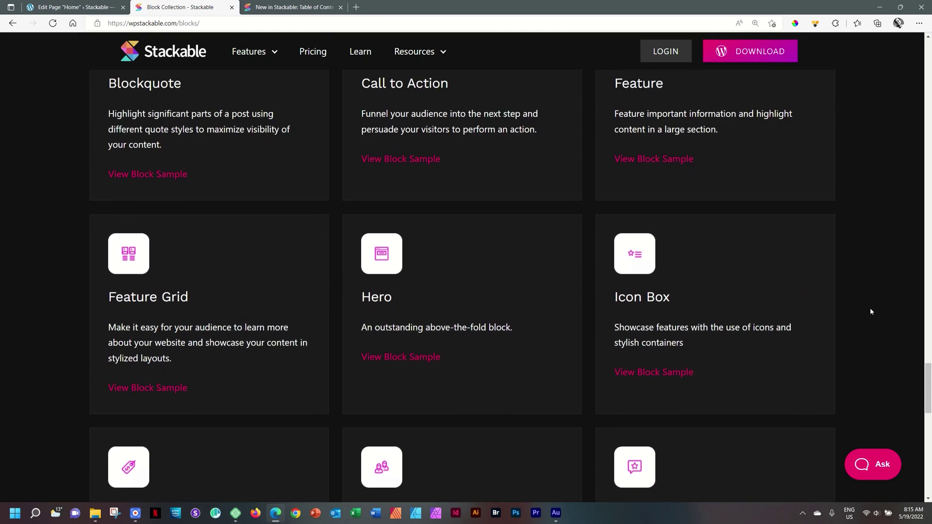
scroll(870, 308, down, 2)
scroll(870, 307, up, 5)
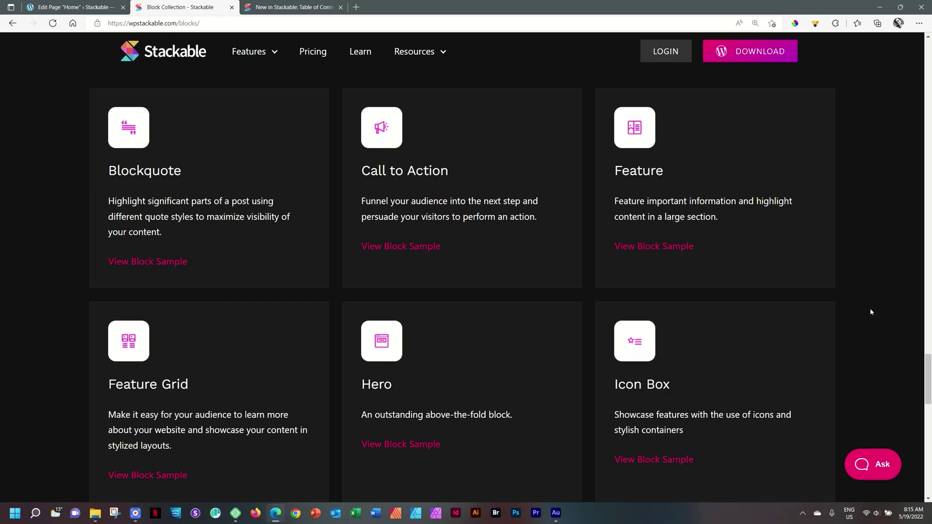
scroll(874, 311, down, 3)
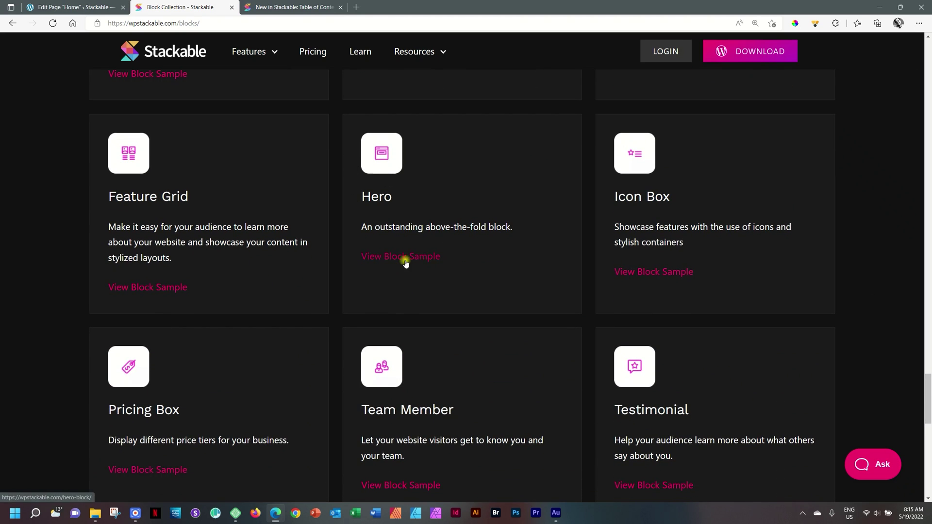
Step: Open Hero's View Block Sample in a new tab and scroll through the gradient example
right_click(408, 261)
click(411, 266)
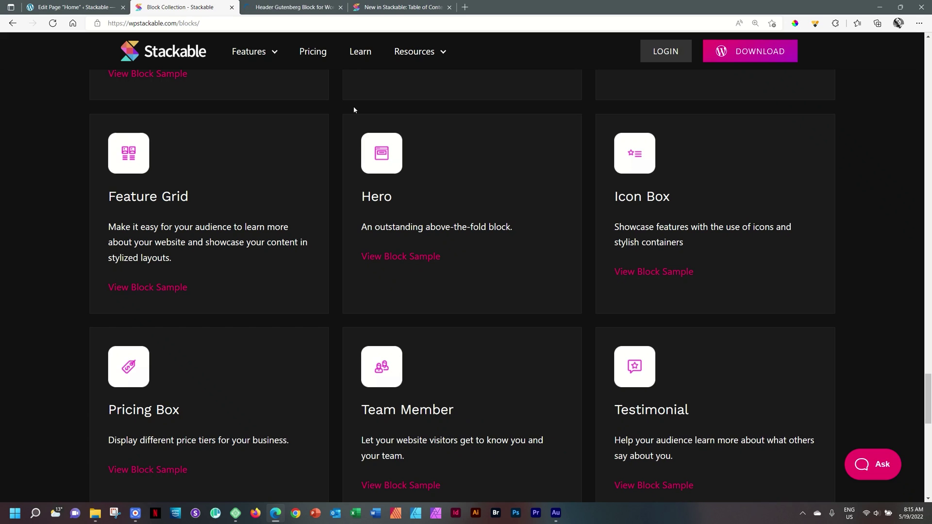
click(293, 6)
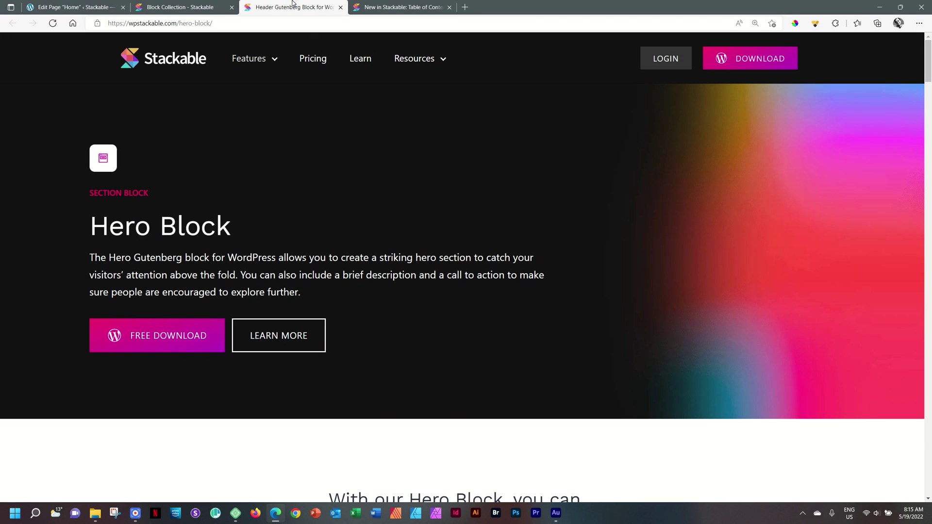
scroll(495, 228, down, 6)
scroll(495, 227, down, 2)
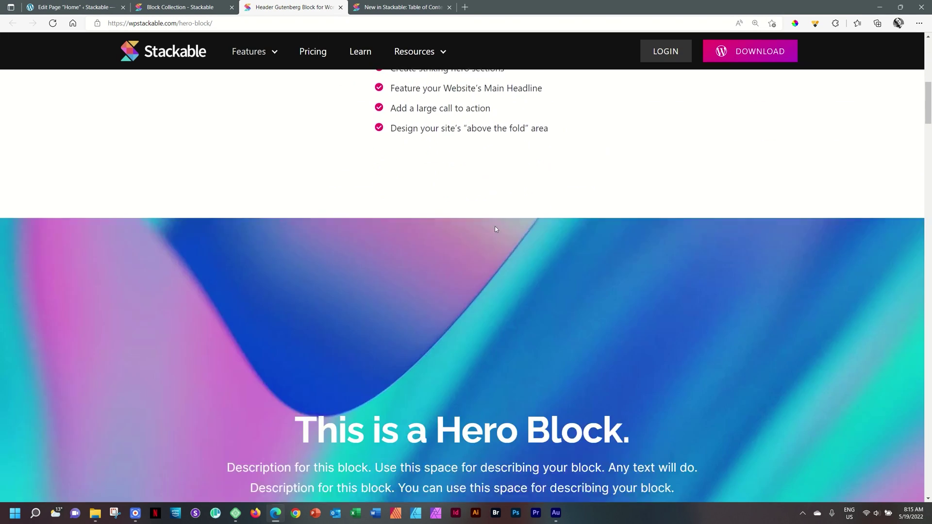
scroll(495, 228, up, 4)
scroll(496, 230, down, 5)
scroll(496, 232, down, 3)
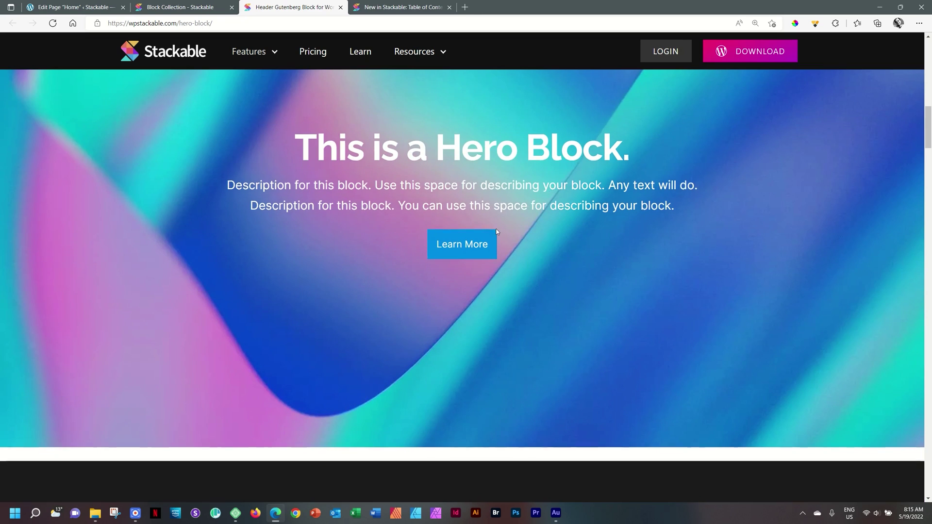
scroll(496, 230, up, 2)
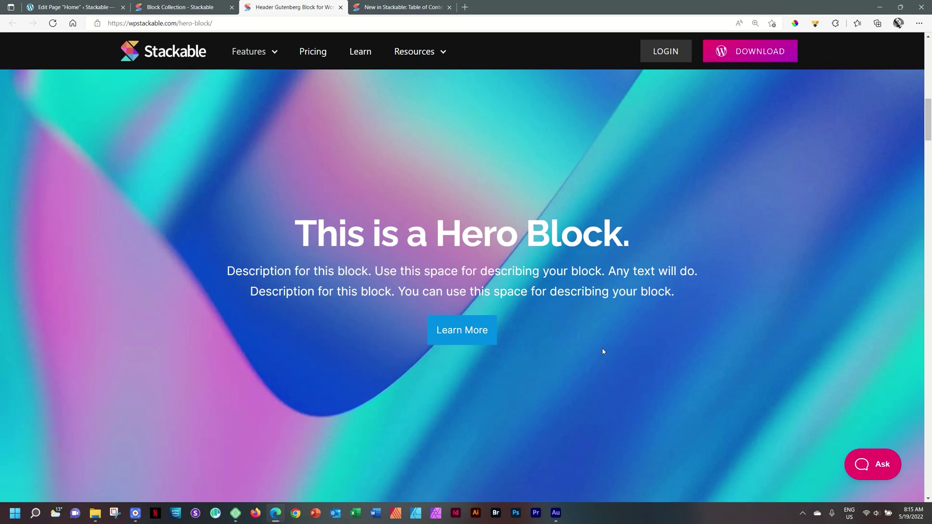
click(201, 8)
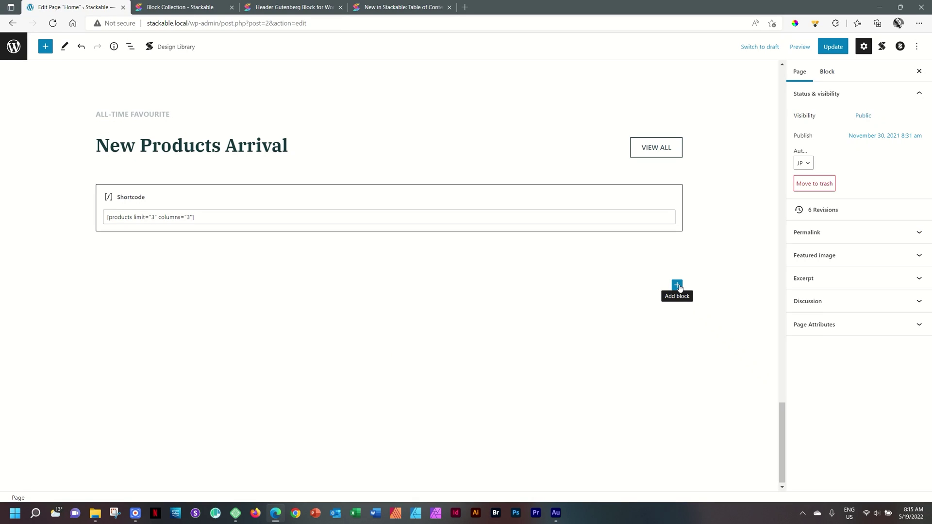
Step: Insert a Stackable Hero block below the products shortcode via Browse all
click(678, 285)
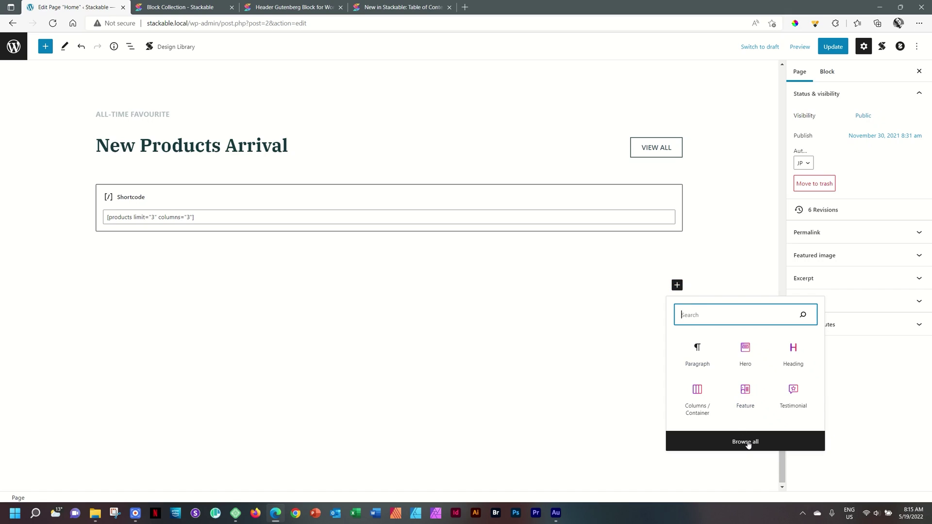
click(748, 443)
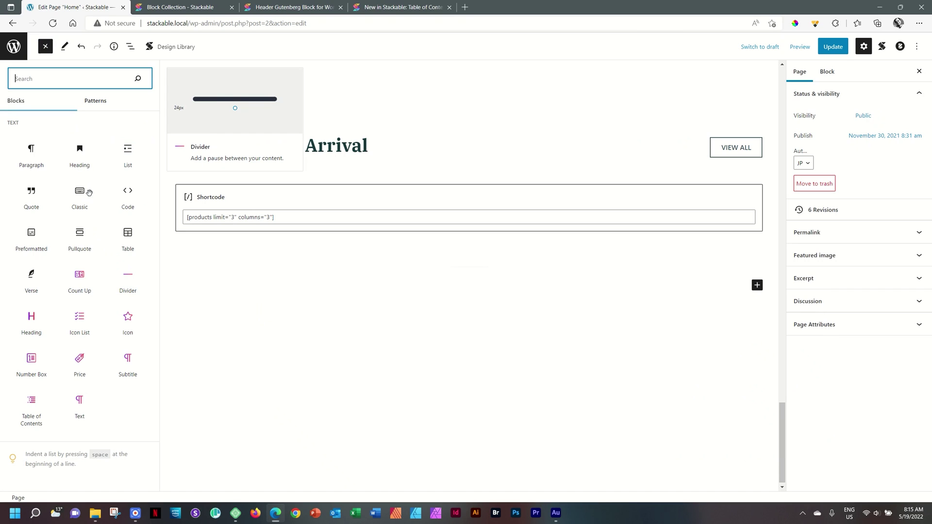
scroll(151, 190, down, 6)
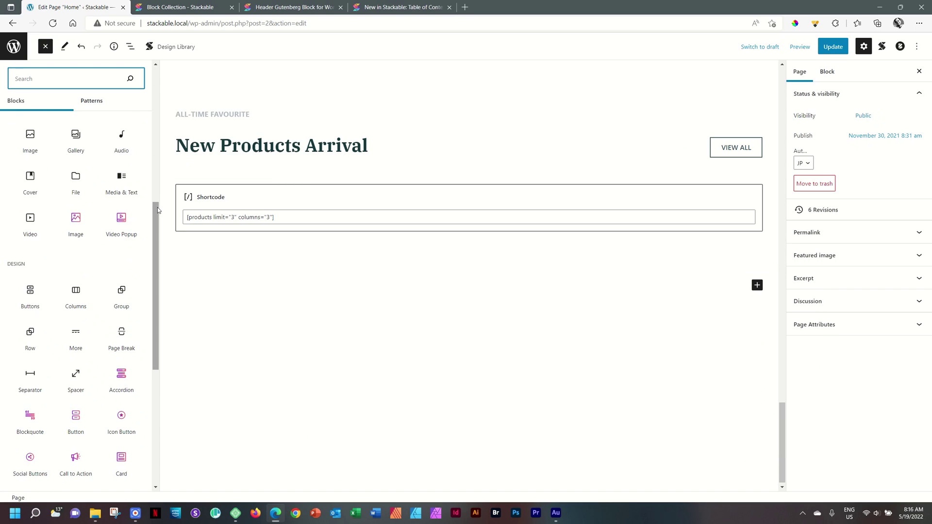
drag(158, 211, 150, 489)
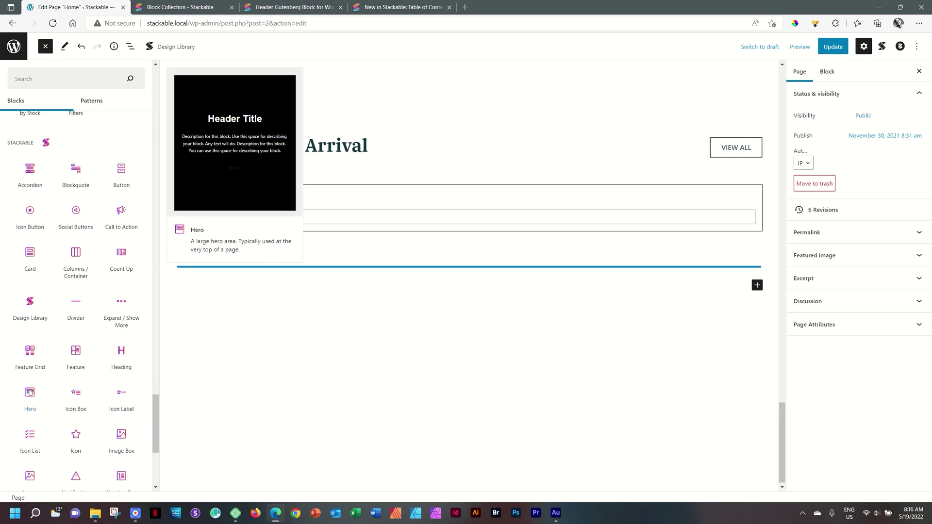
click(30, 394)
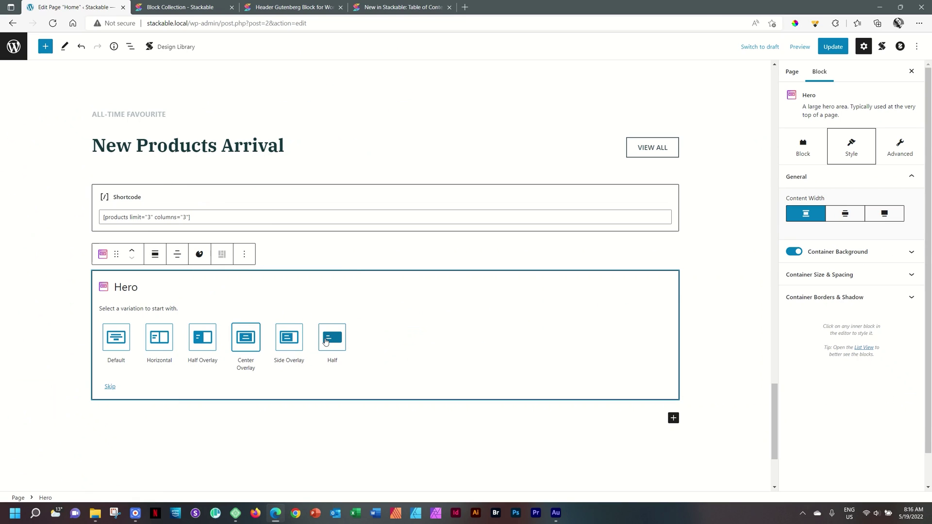
Step: Choose the Center Overlay variation for the new Hero block
click(253, 341)
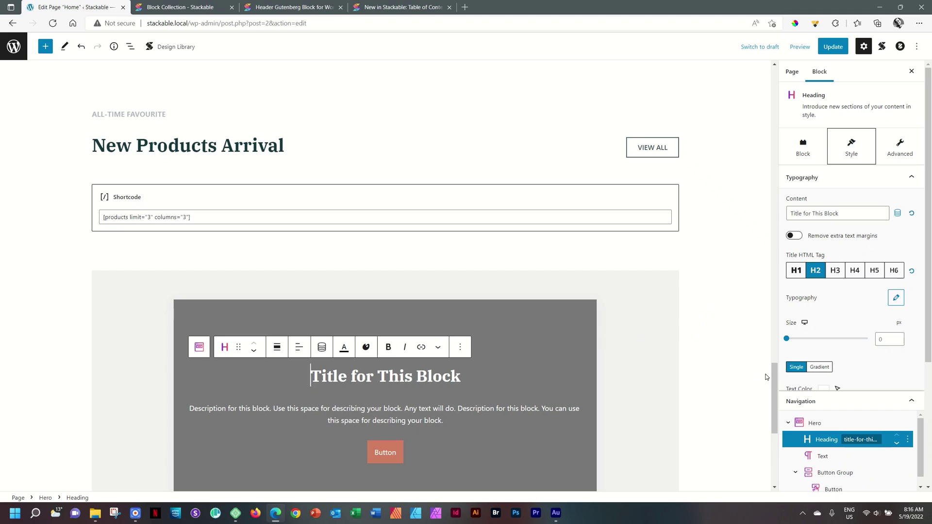
Step: Show List View and reveal the Hero's Heading, Text and Button Group entries
scroll(769, 378, down, 2)
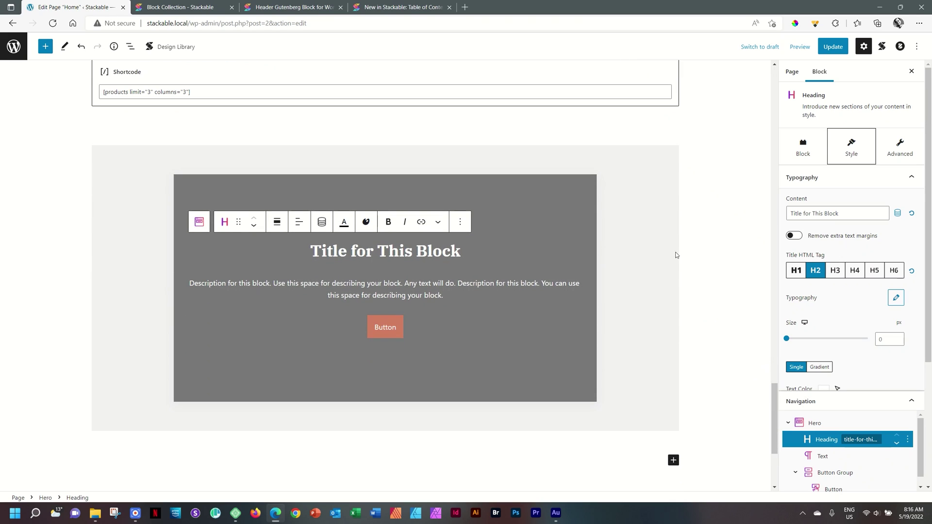
click(130, 47)
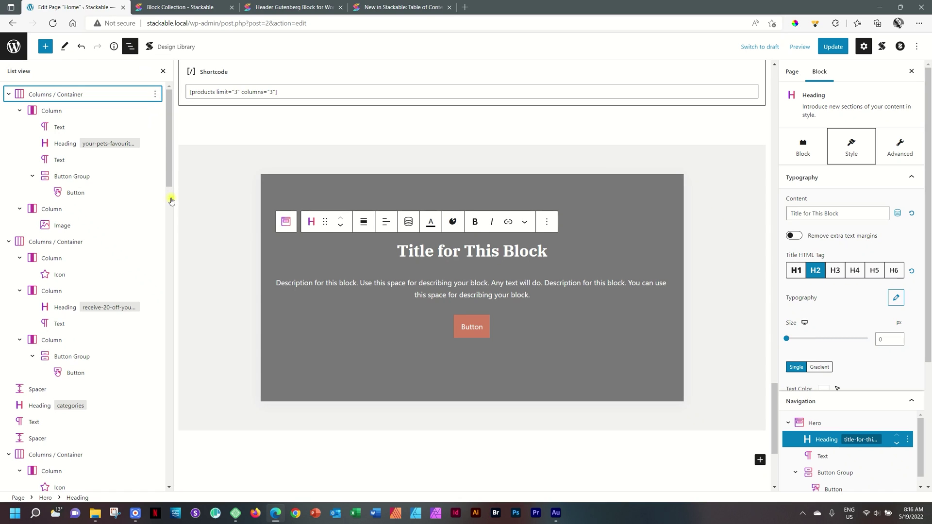
click(169, 282)
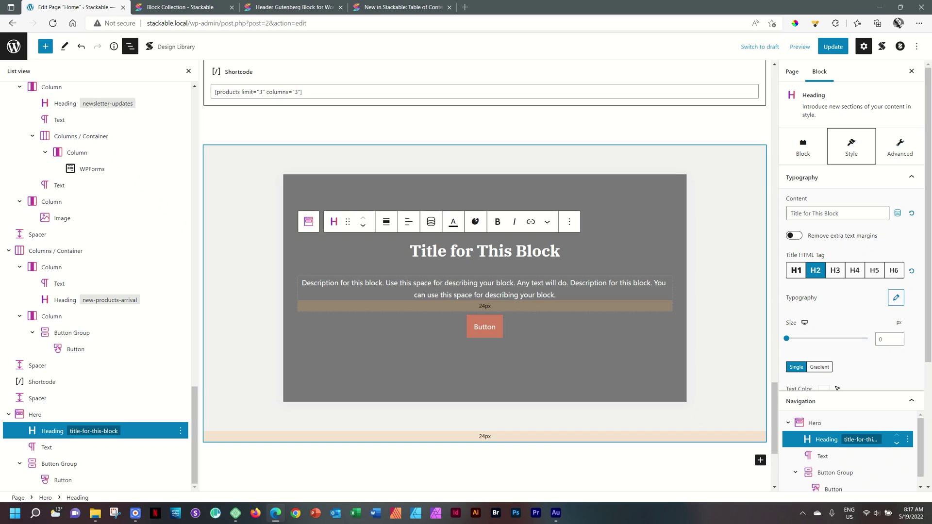
click(434, 294)
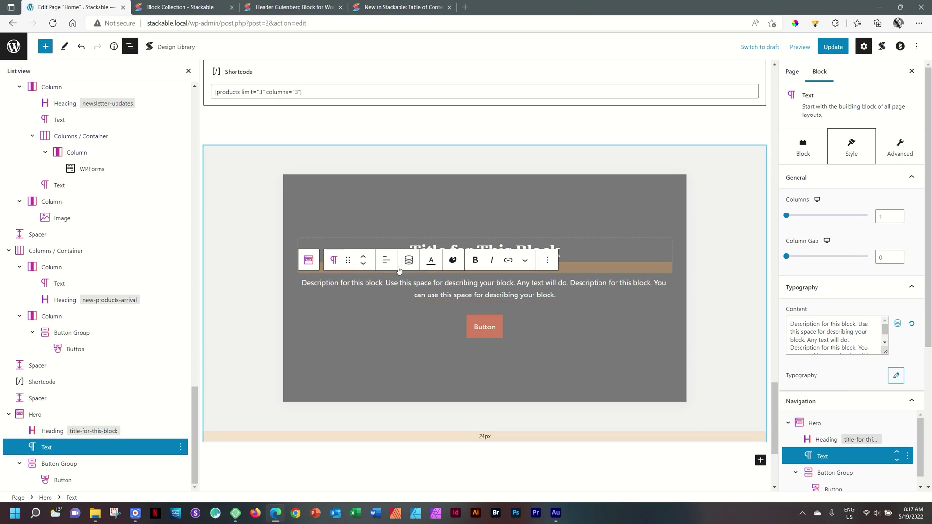
click(364, 257)
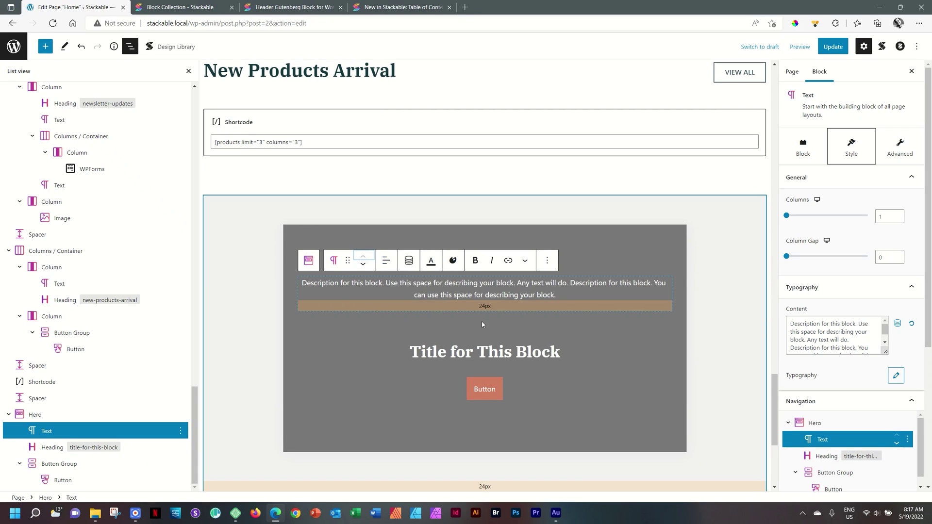
click(364, 265)
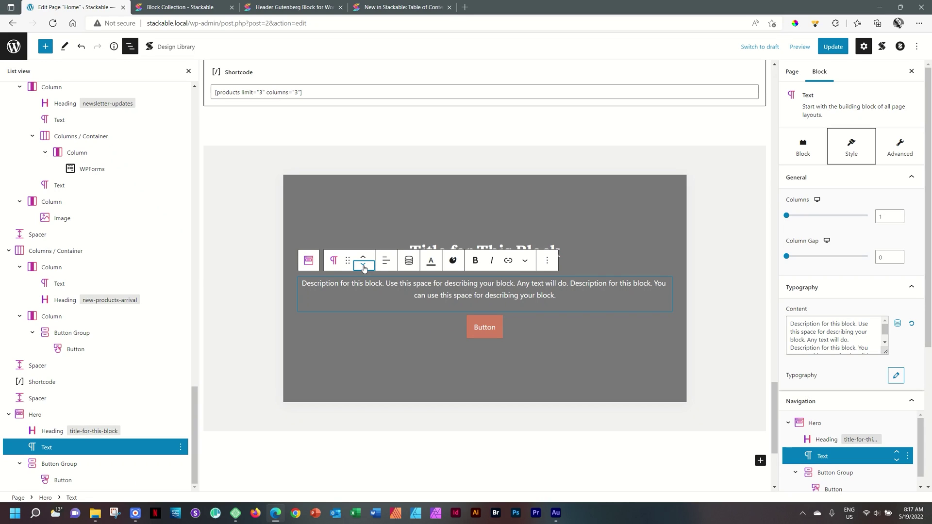
click(732, 242)
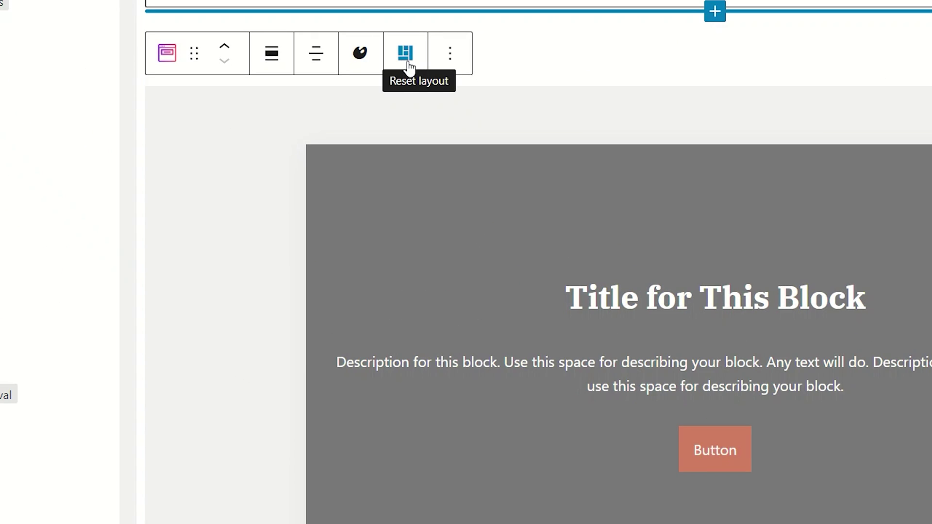
Step: Switch the Hero through Half Overlay and Half layouts, ending on Horizontal
click(409, 66)
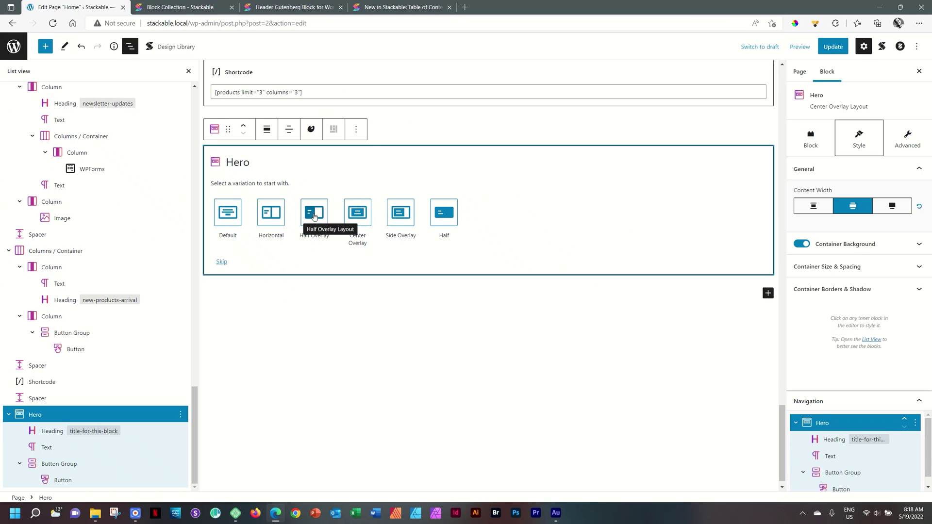
click(314, 214)
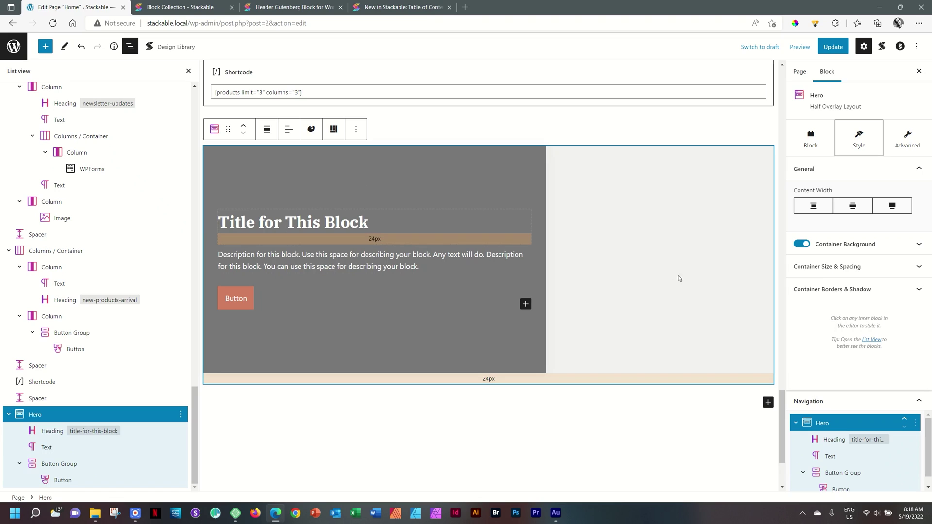
click(334, 129)
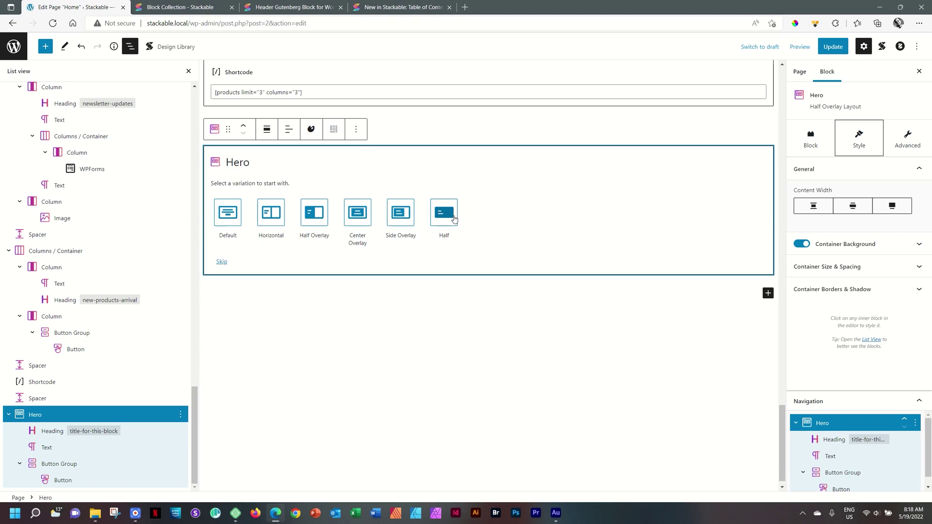
click(443, 214)
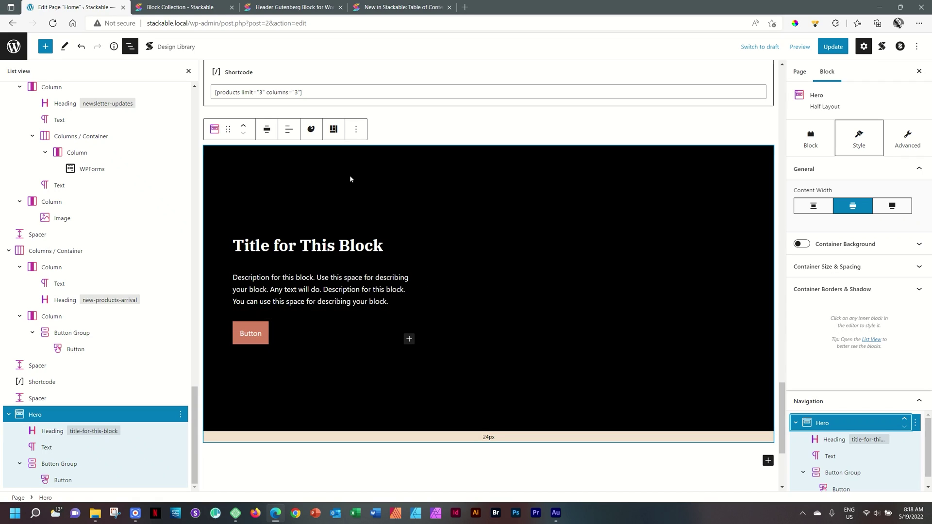
click(333, 129)
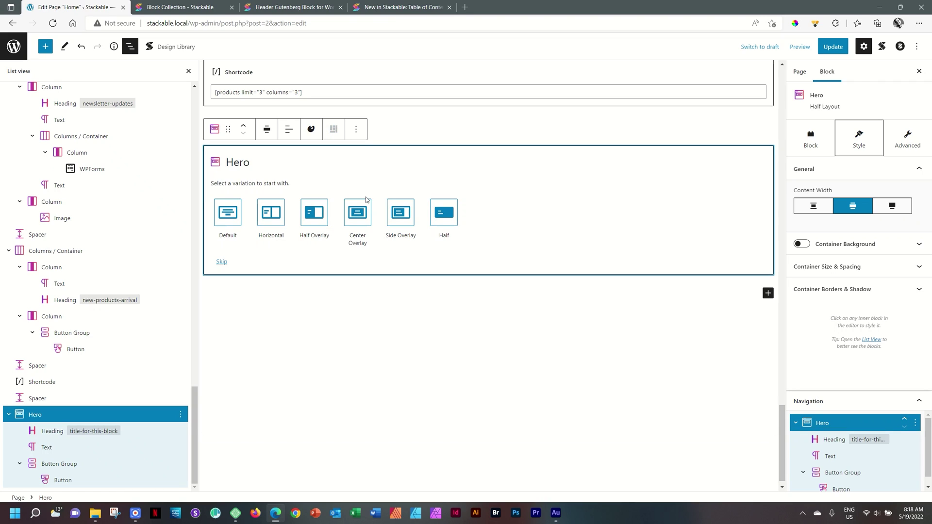
click(270, 216)
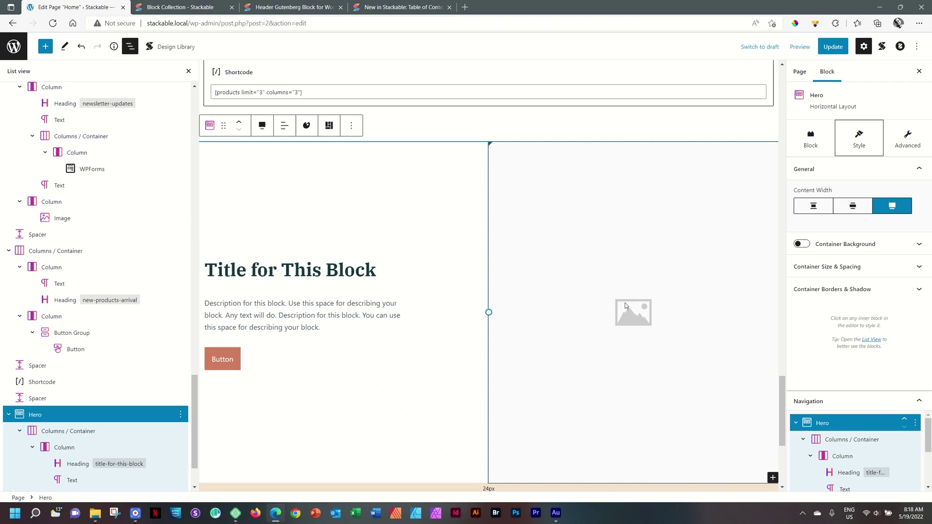
scroll(657, 261, down, 5)
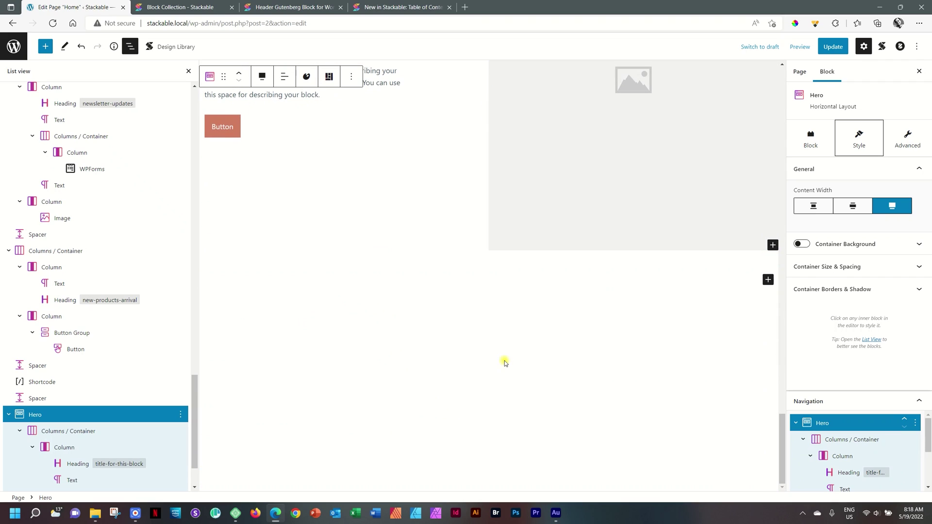
Step: Add an empty block below the Hero and insert a Stackable Blockquote from the block library
click(767, 281)
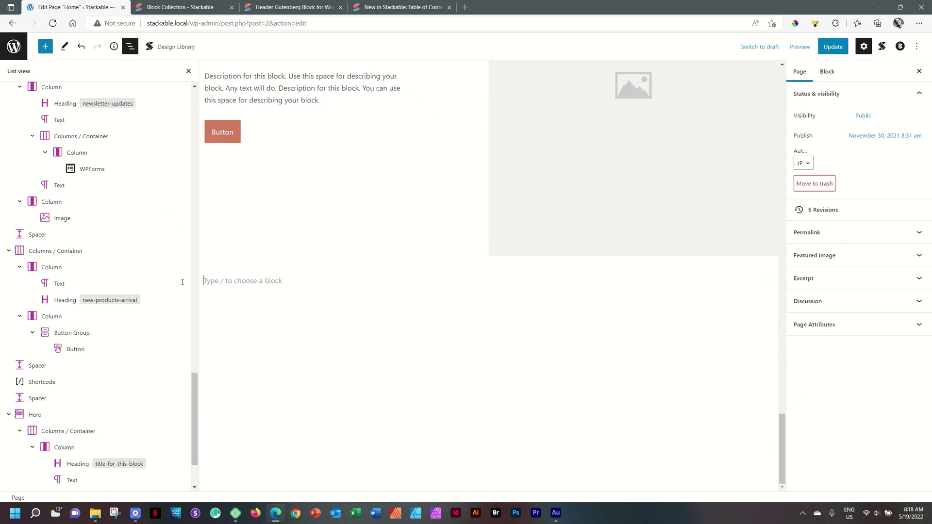
click(45, 46)
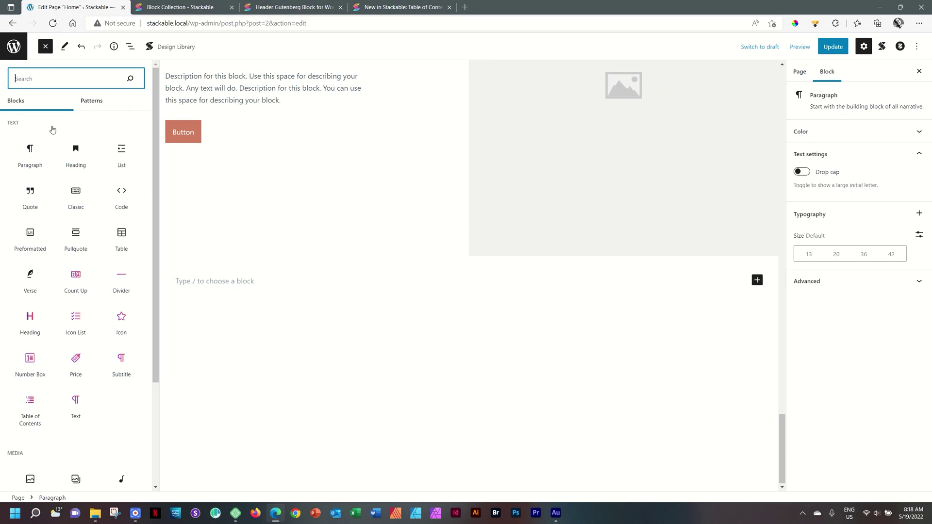
scroll(69, 266, down, 10)
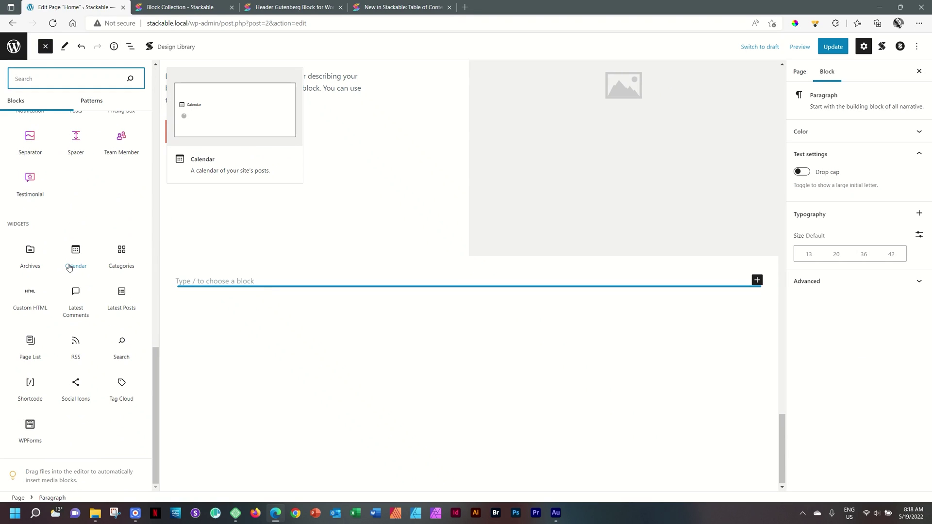
scroll(69, 266, up, 4)
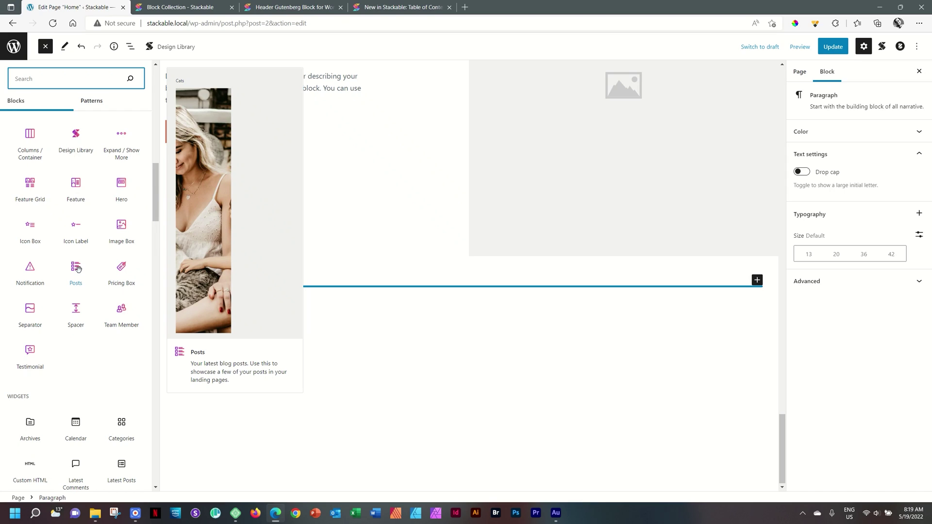
scroll(78, 269, up, 2)
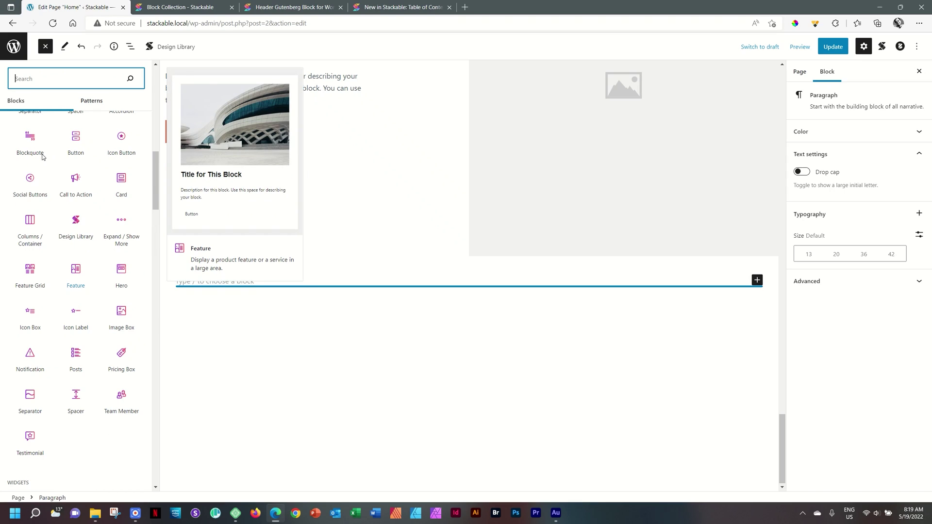
mouse_move(32, 140)
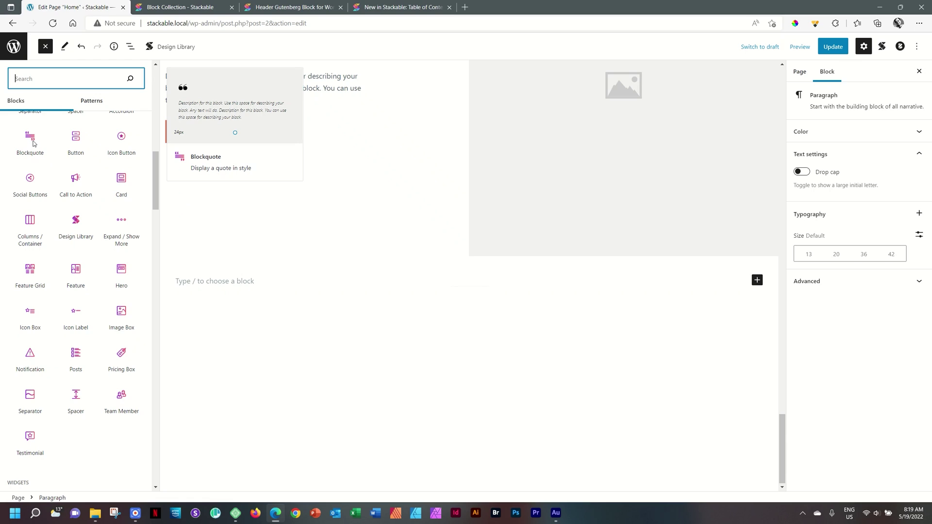
click(32, 140)
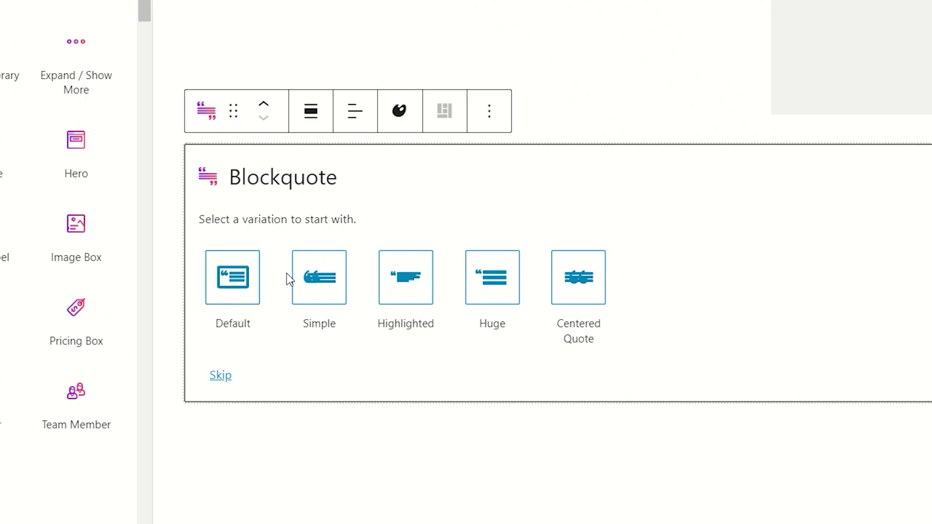
Step: Apply the Simple variation to the Blockquote and close the block library
click(319, 284)
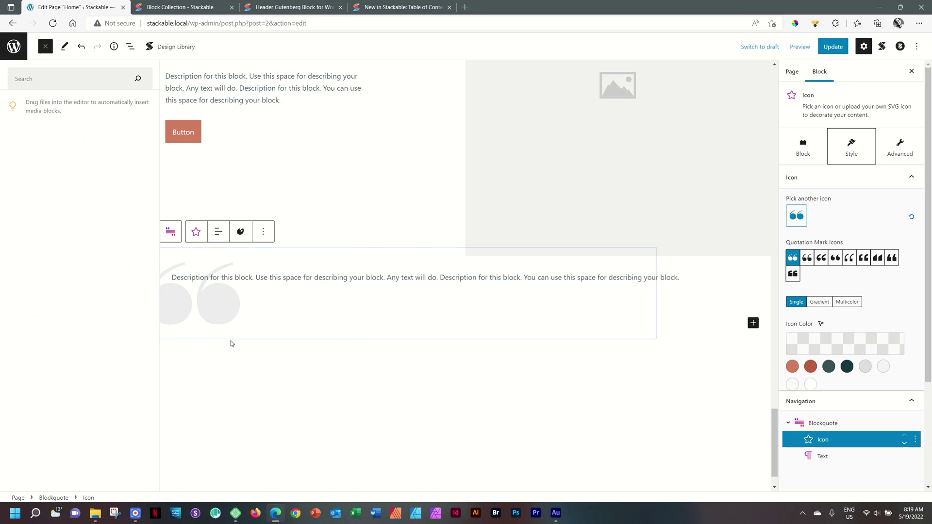
click(205, 328)
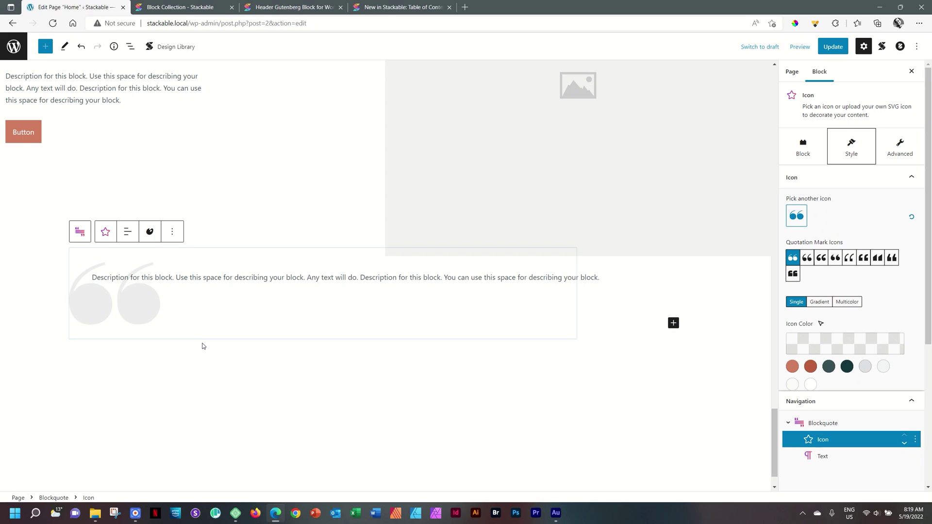
Step: Cycle the Blockquote through Centered Quote, Huge and Highlighted layouts, then reopen its variation picker
click(80, 237)
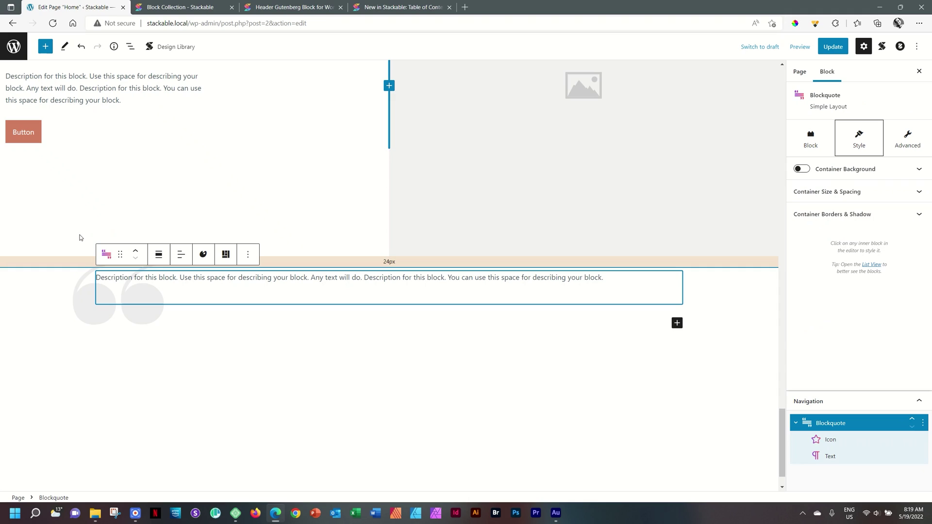
click(225, 254)
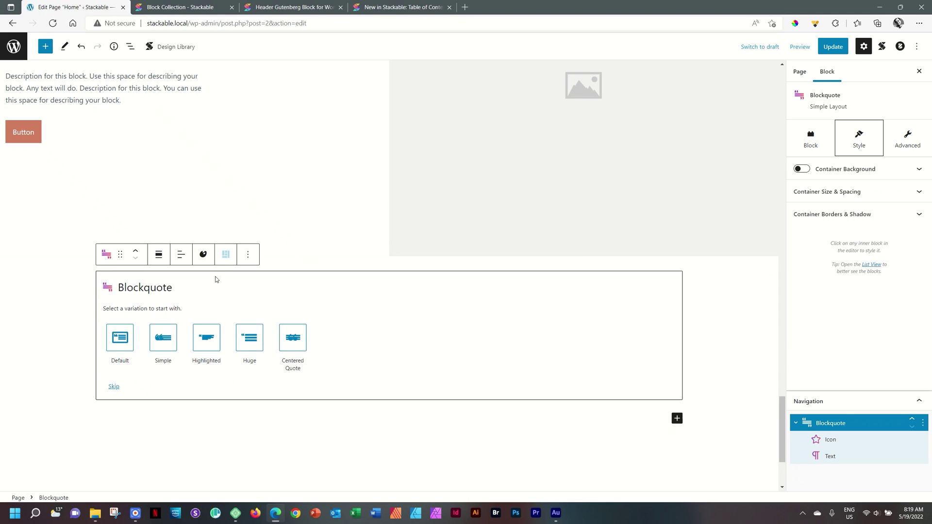
click(293, 340)
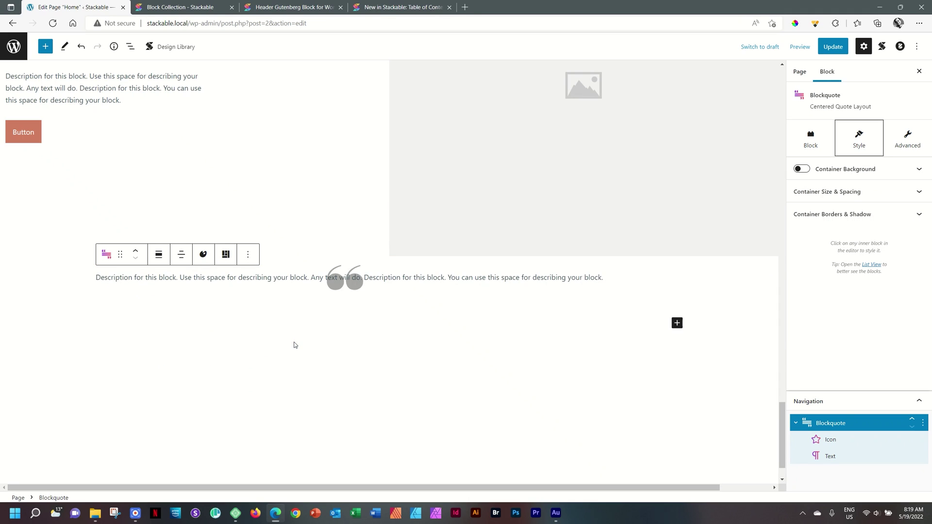
click(225, 254)
click(251, 338)
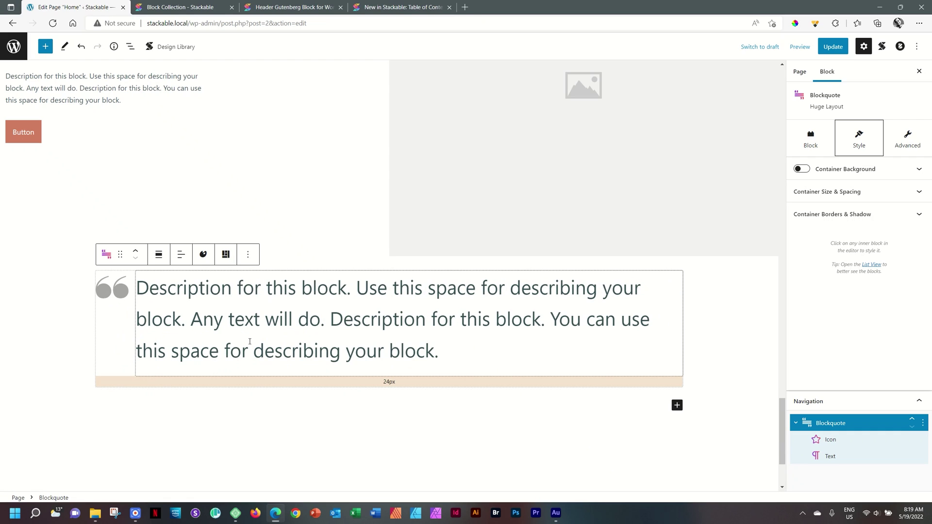
click(226, 254)
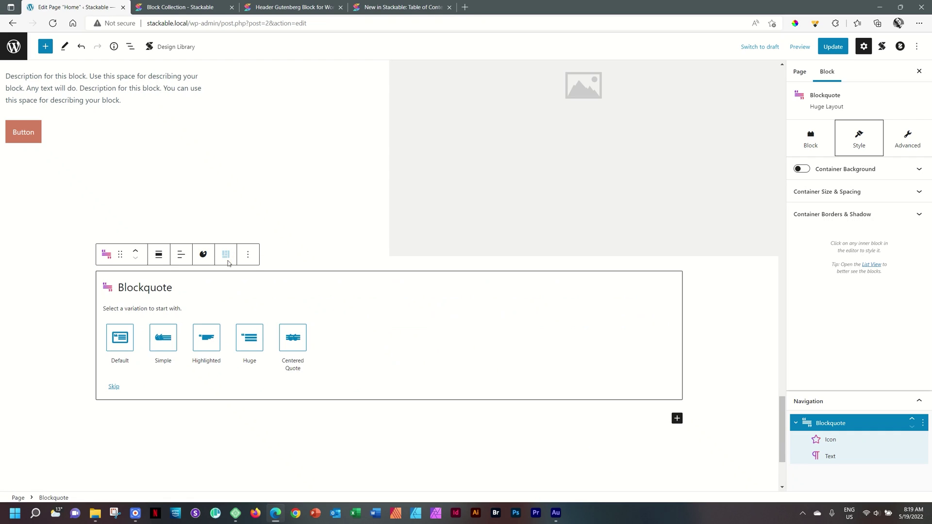
click(208, 344)
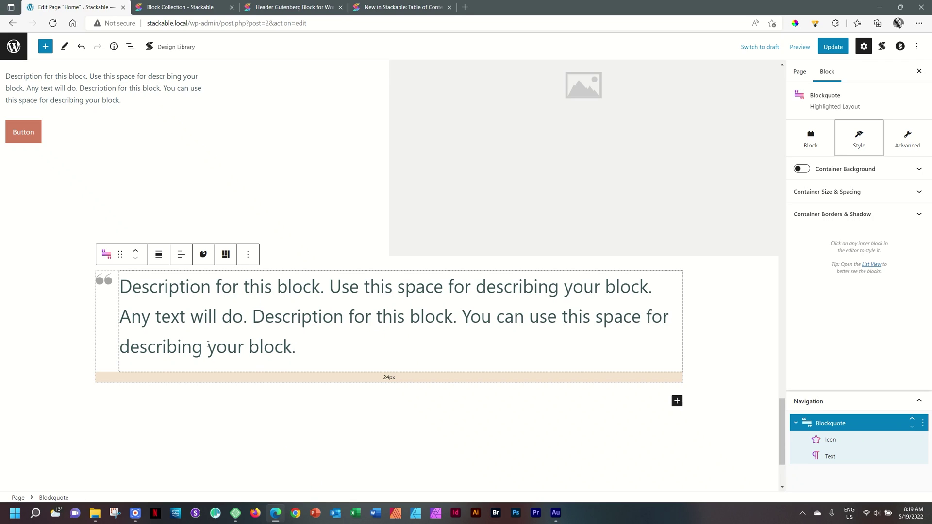
click(225, 254)
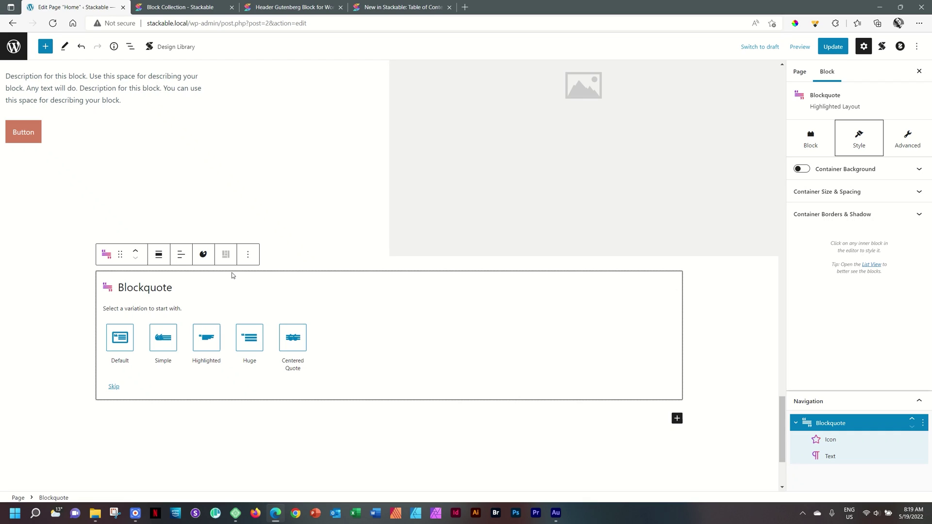
click(219, 4)
scroll(253, 130, up, 5)
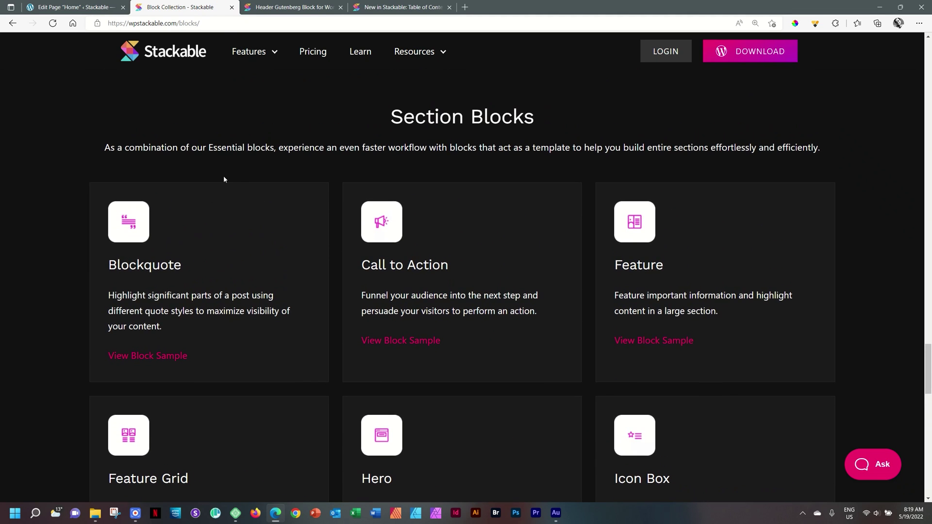
scroll(521, 179, down, 6)
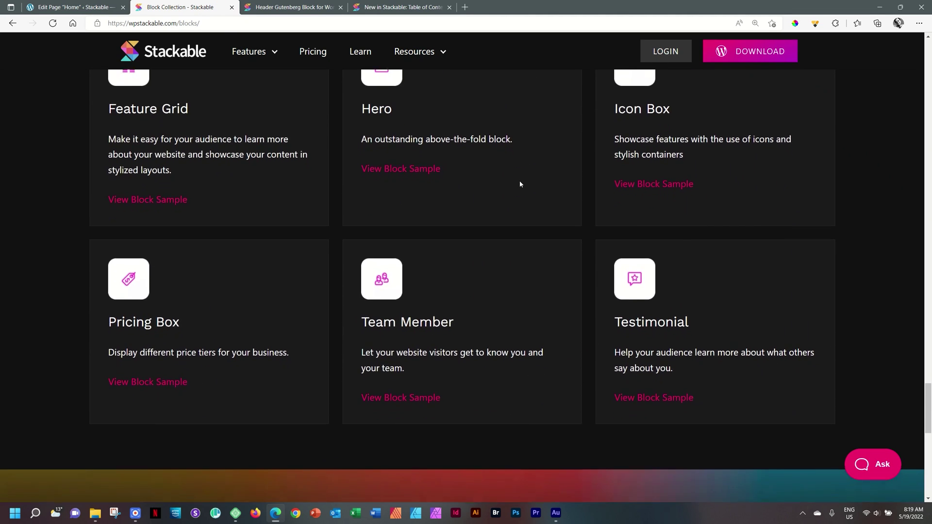
scroll(519, 183, up, 5)
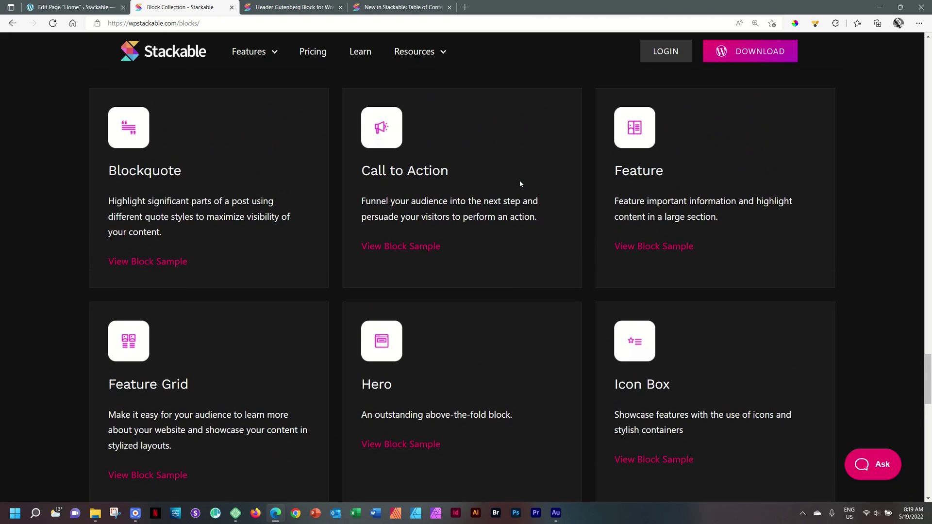
click(74, 6)
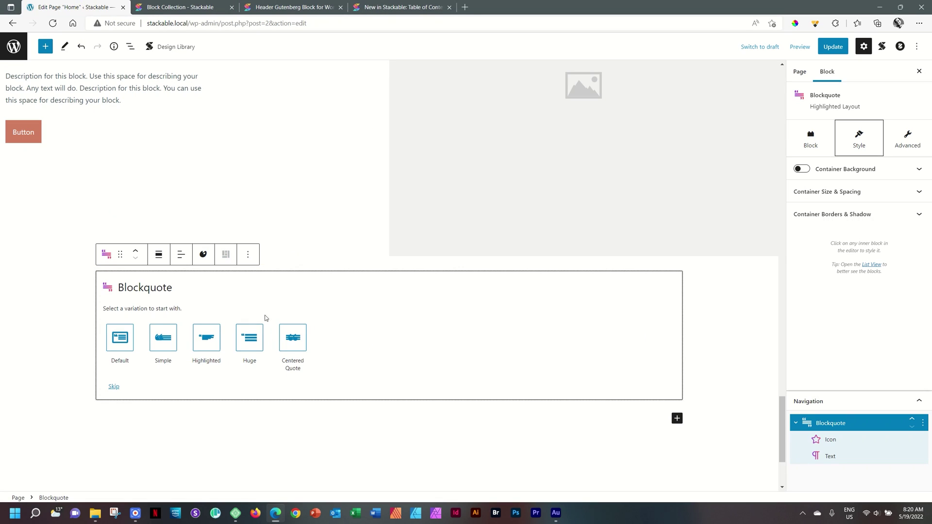